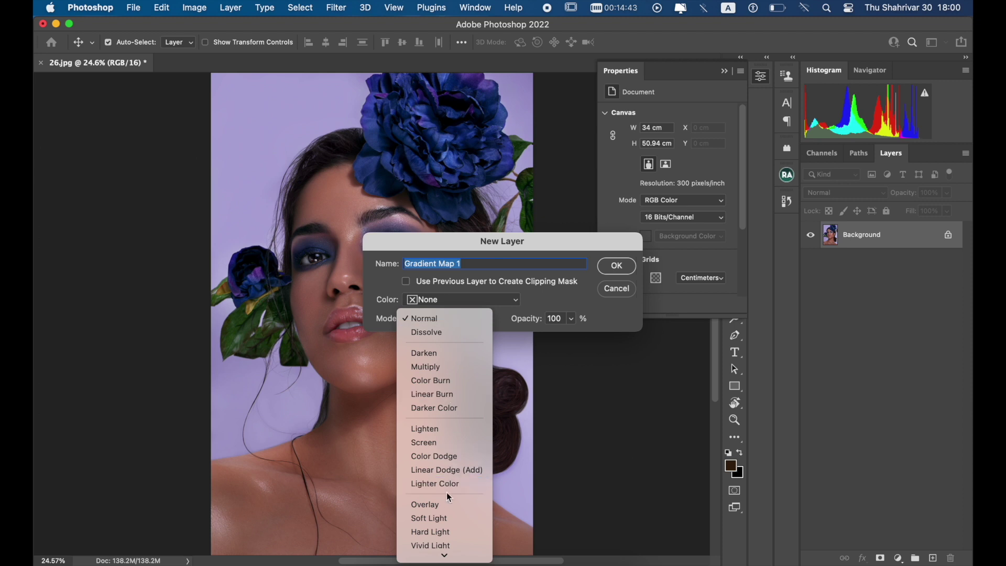
- Create the Gradient Map adjustment layer with Soft Light blend mode and 30% opacity
click(438, 518)
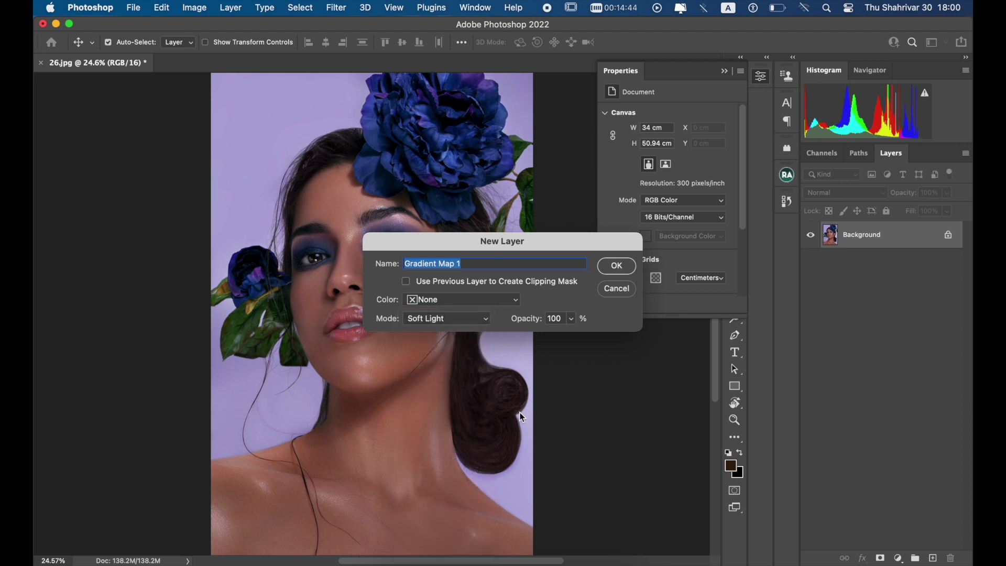
double_click(558, 319)
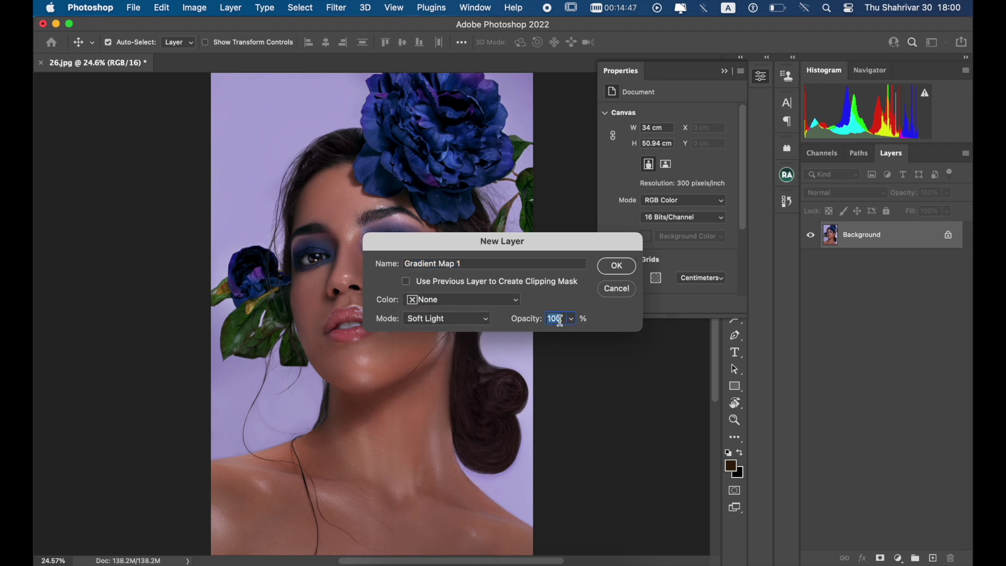
text(3)
click(616, 266)
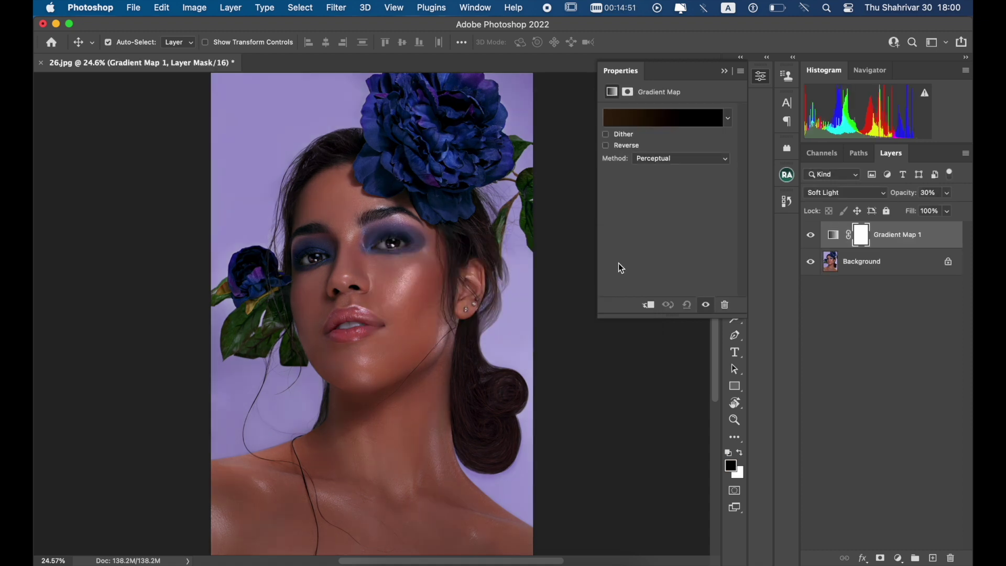
- Change the gradient map's gradient type to Noise and set its roughness to 20%
click(688, 120)
click(525, 234)
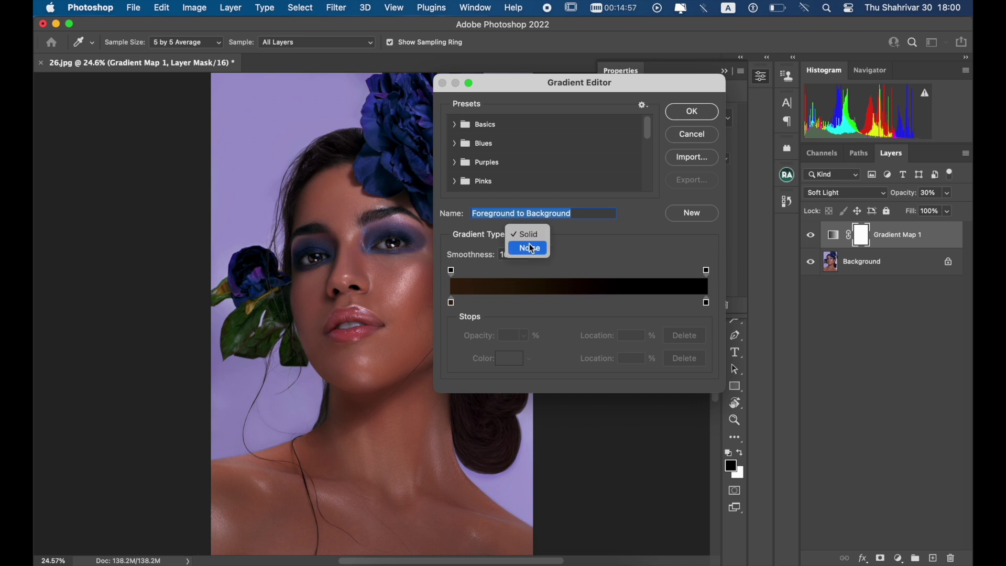
click(530, 248)
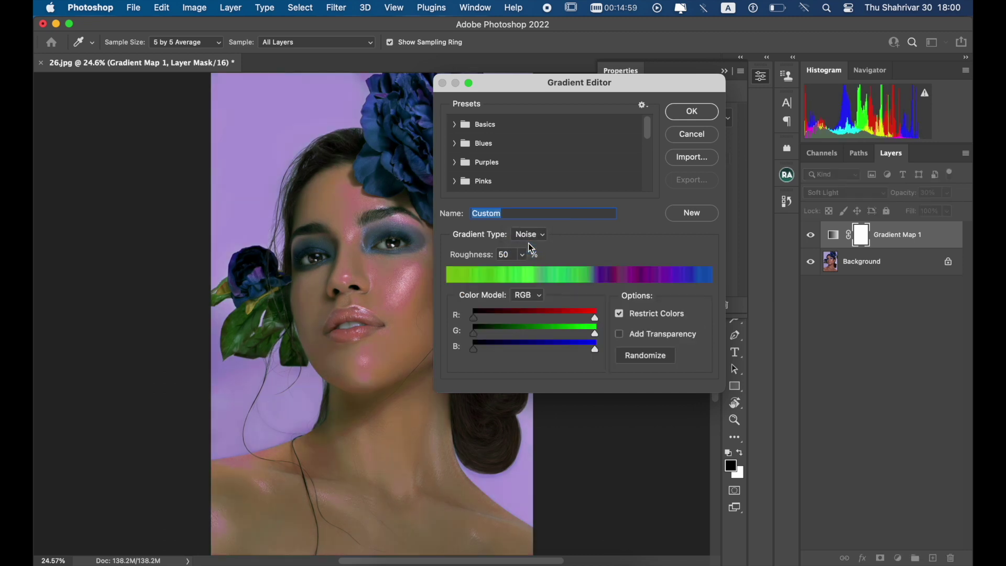
double_click(508, 255)
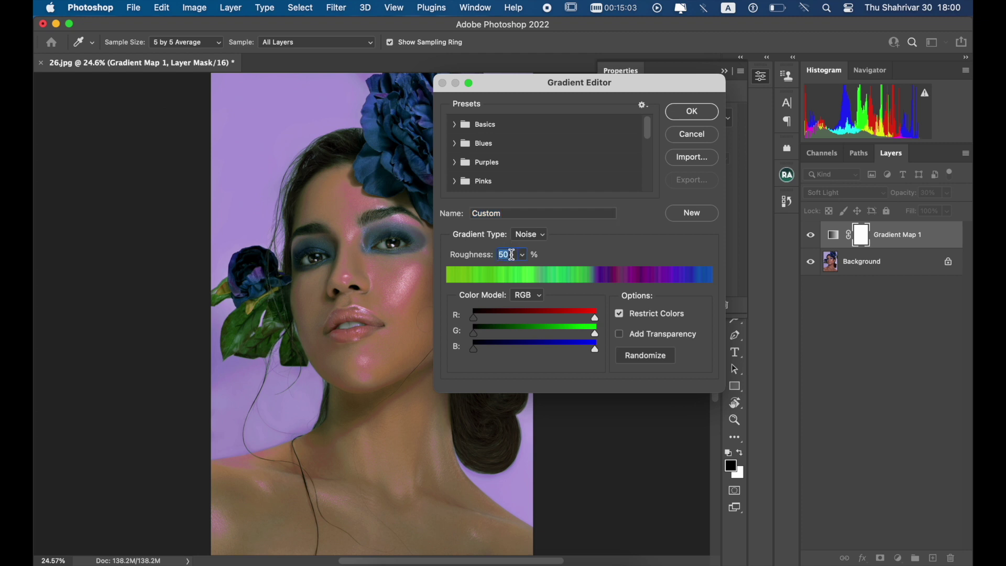
text(20)
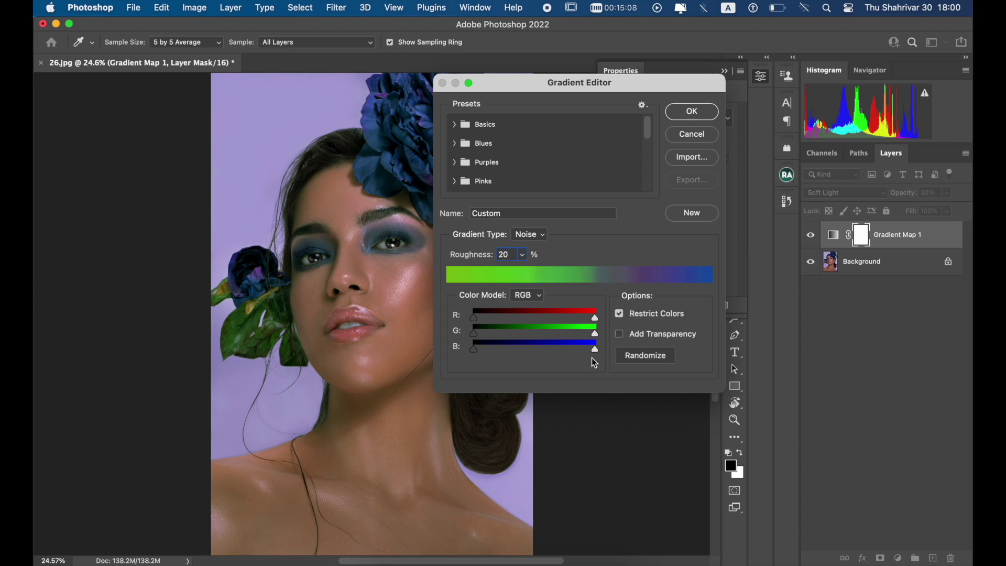
- Randomize the noise gradient repeatedly until it runs from magenta through blue to cyan, and apply it
click(655, 358)
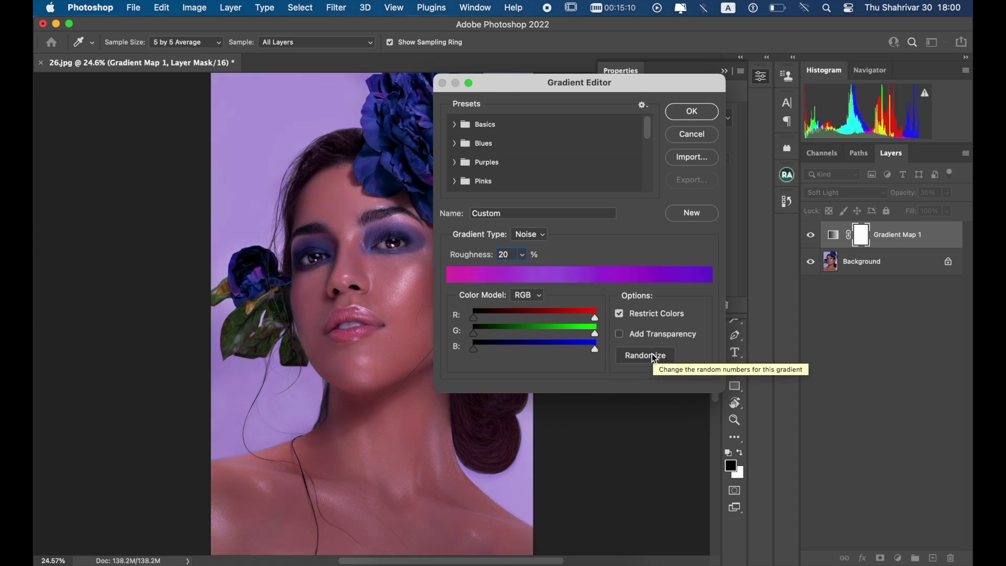
click(655, 358)
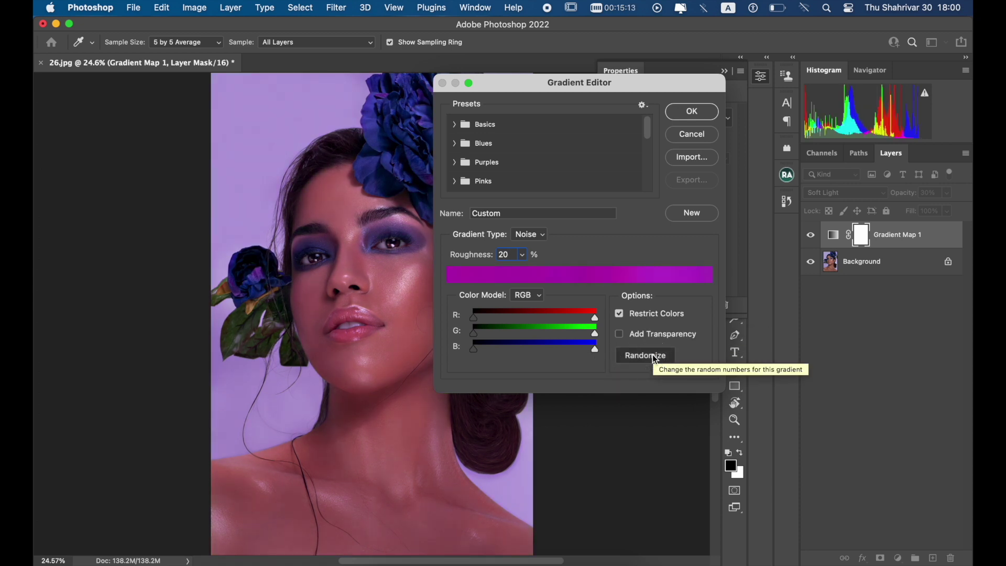
click(654, 356)
click(653, 356)
click(654, 356)
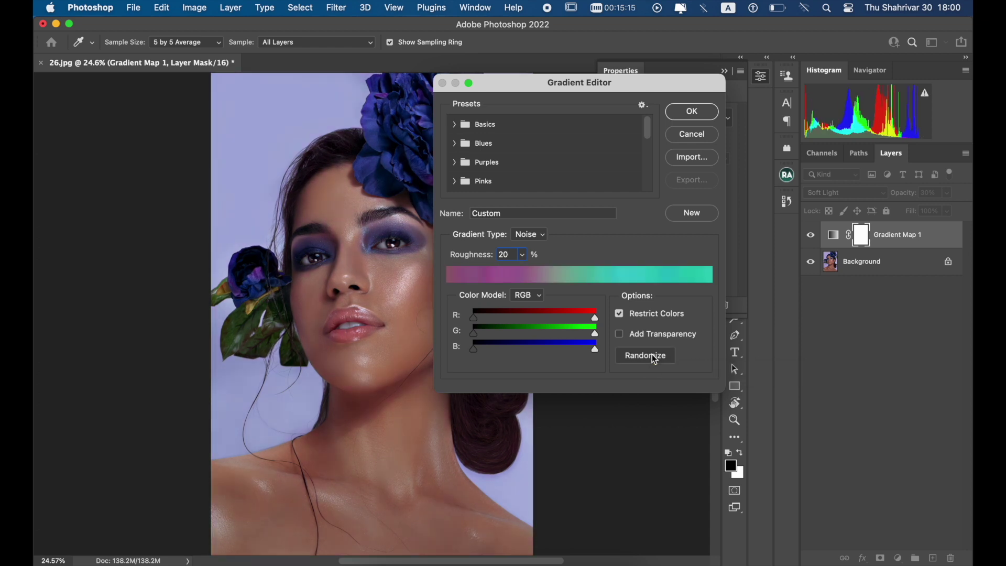
click(652, 355)
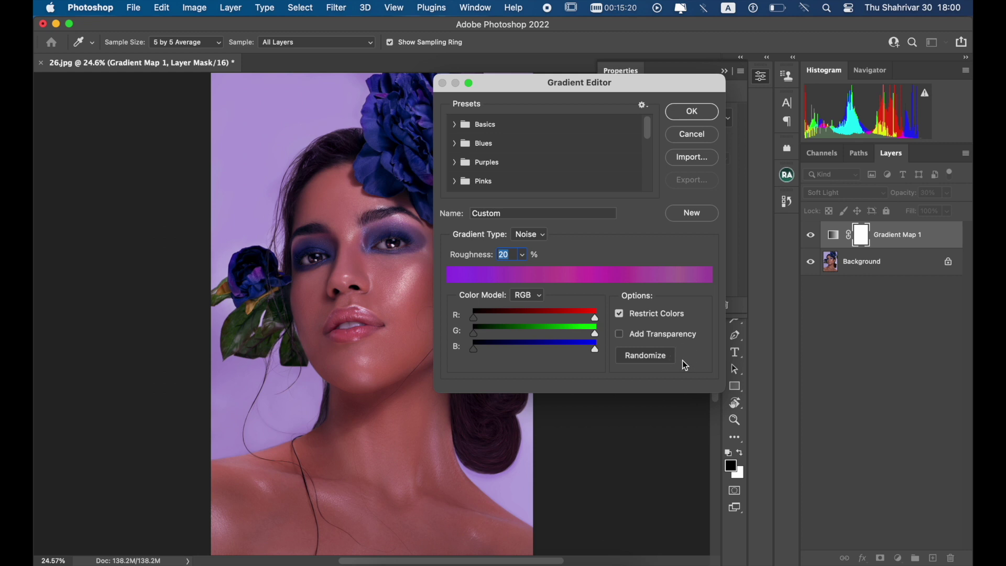
click(666, 355)
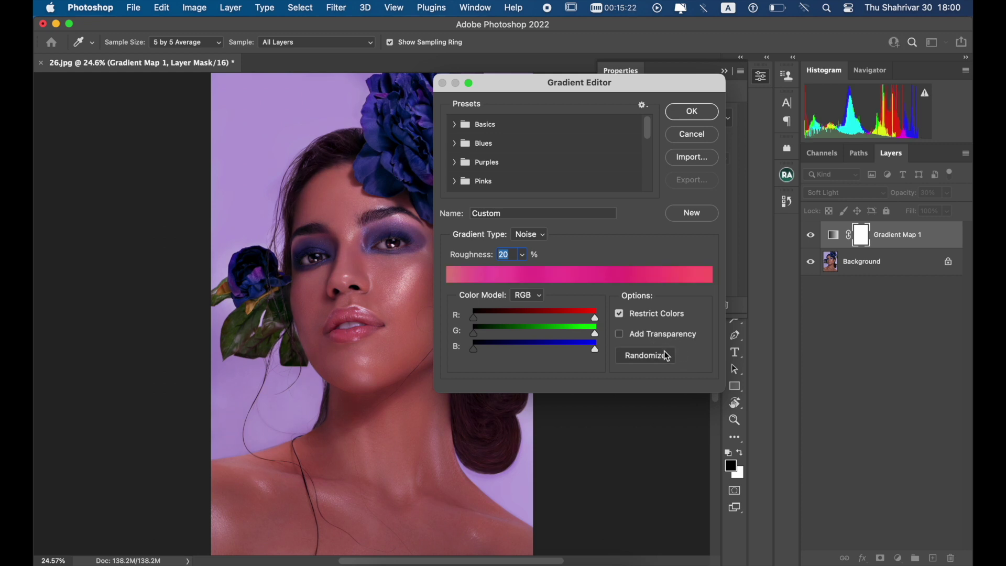
click(667, 355)
click(667, 355)
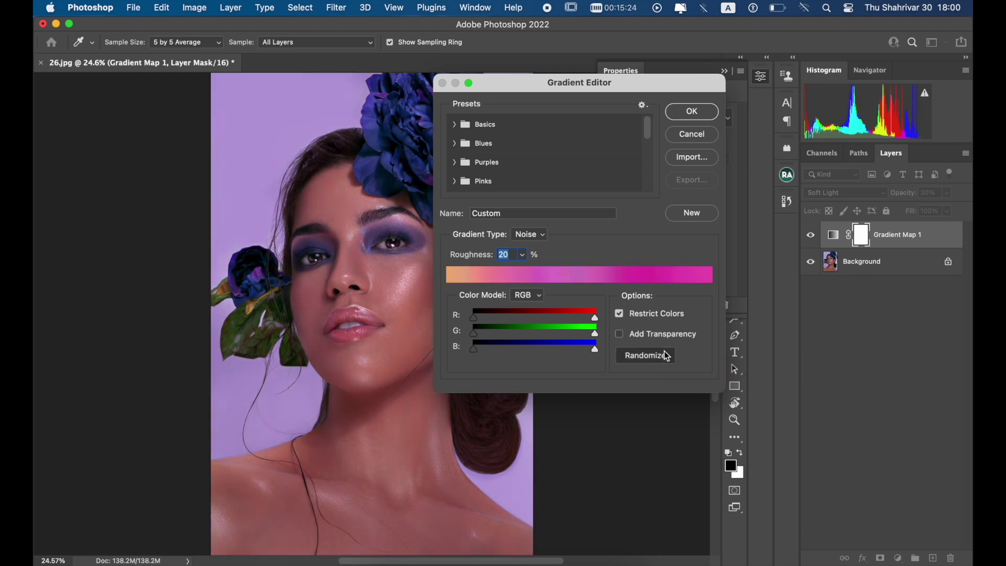
click(666, 356)
click(667, 355)
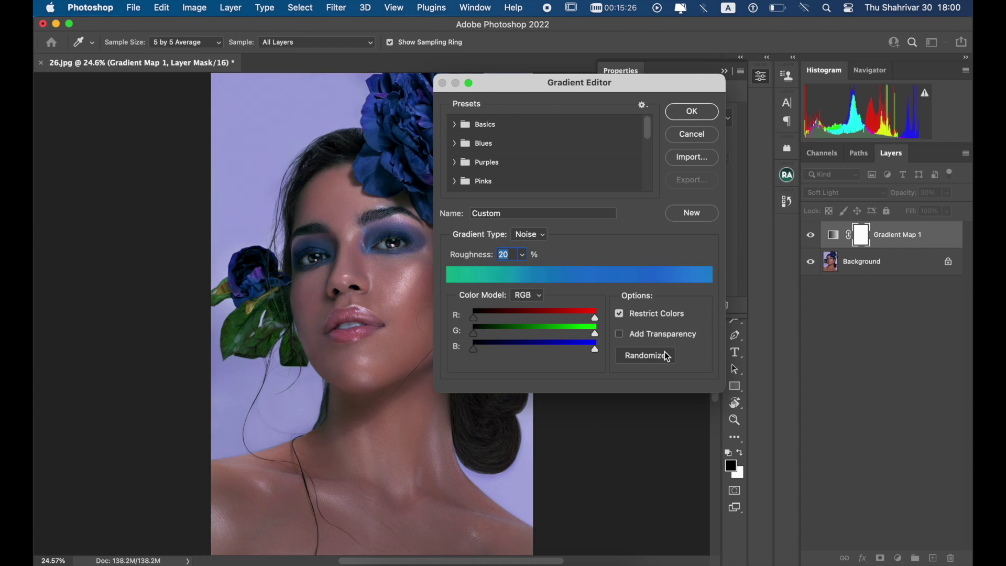
click(667, 355)
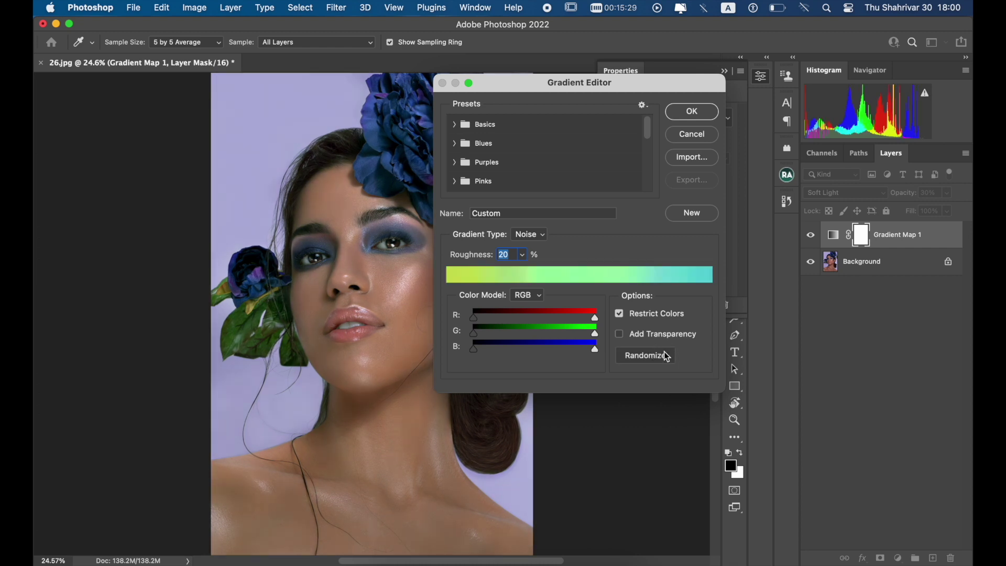
click(667, 356)
click(667, 356)
click(667, 356)
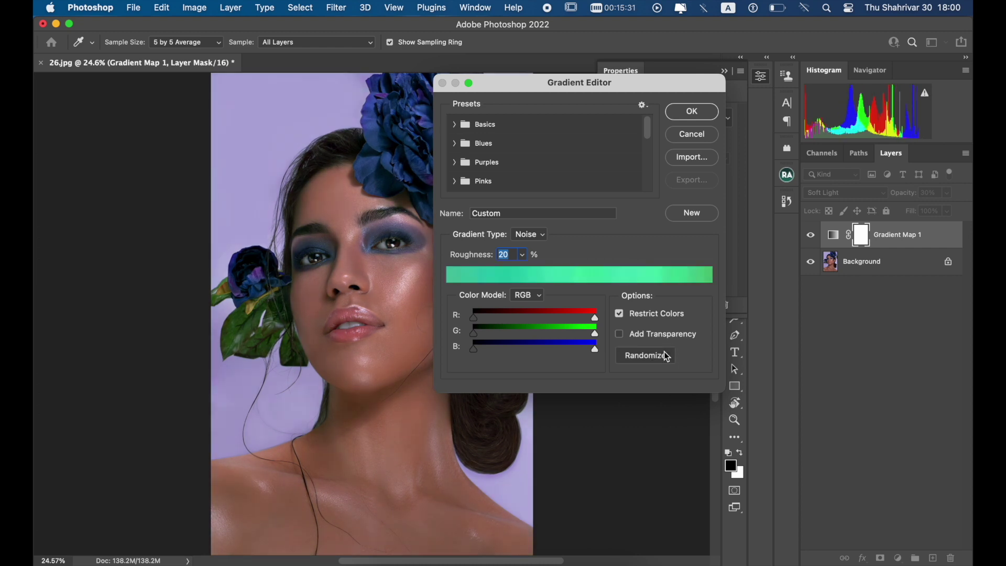
click(667, 356)
click(667, 356)
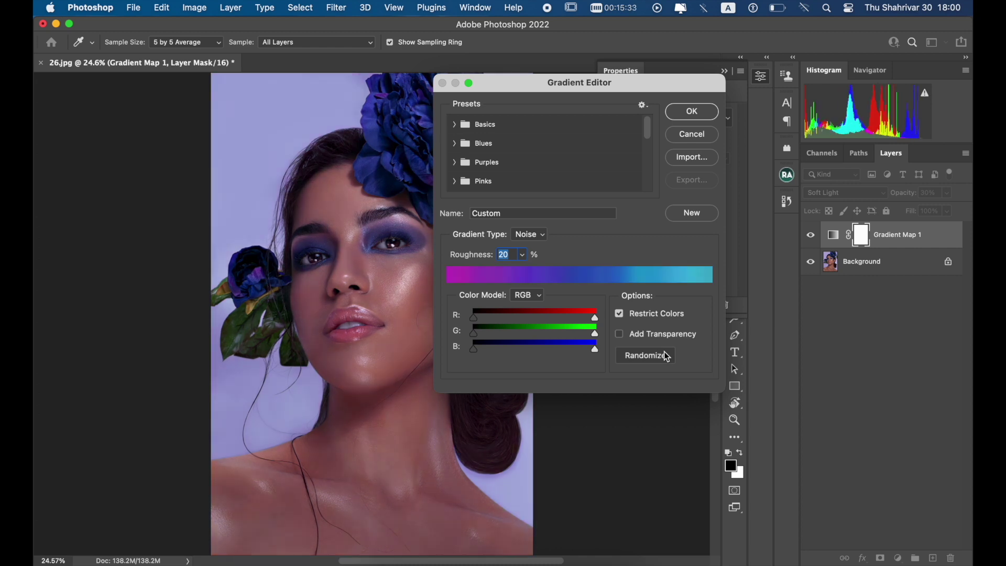
click(690, 115)
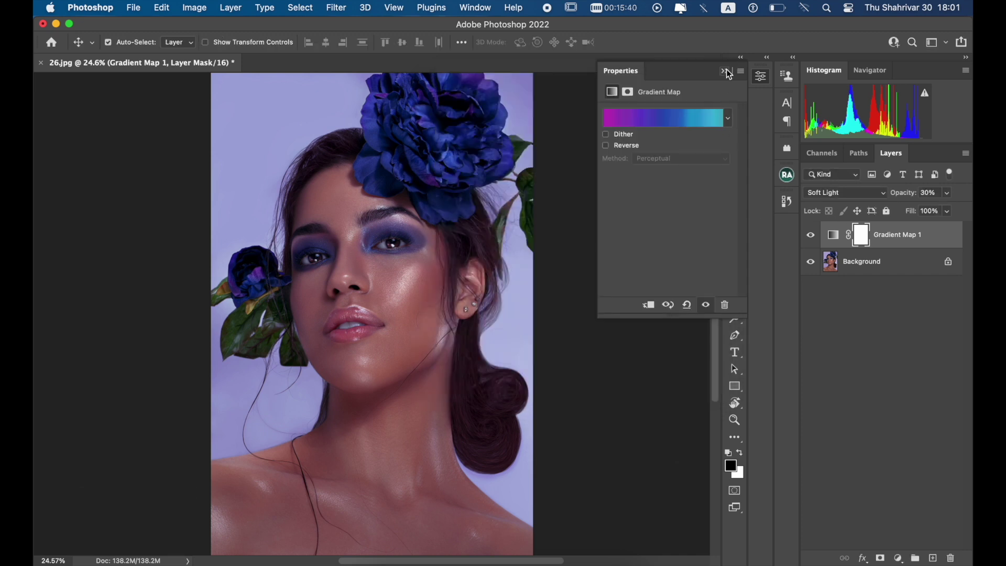
- Collapse the gradient map properties and compare the portrait with the Gradient Map layer hidden and shown
click(728, 71)
click(812, 237)
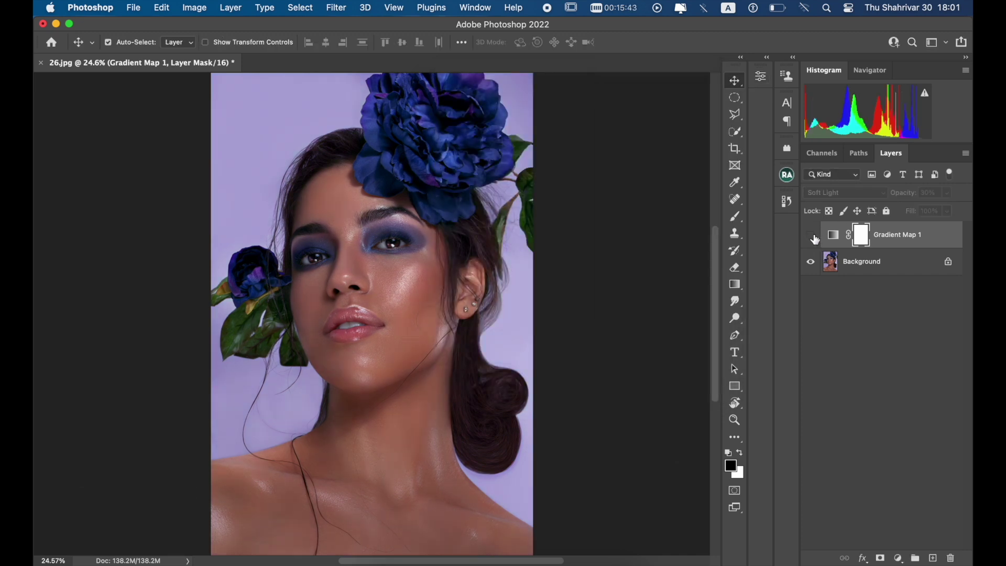
click(813, 238)
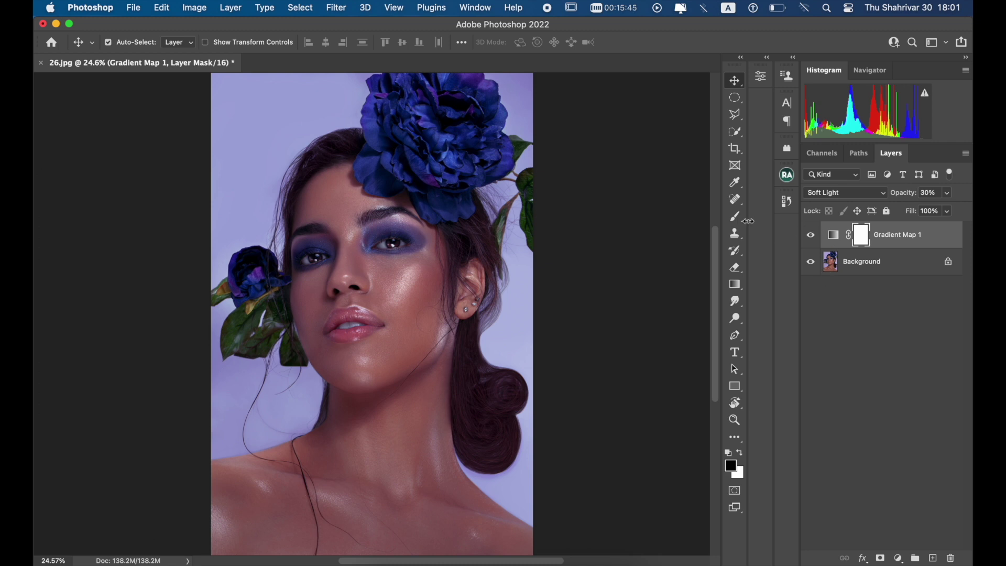
- Paint black on the Gradient Map mask over the background, flowers and bun, adjusting the brush size and comparing with the layer hidden
click(736, 216)
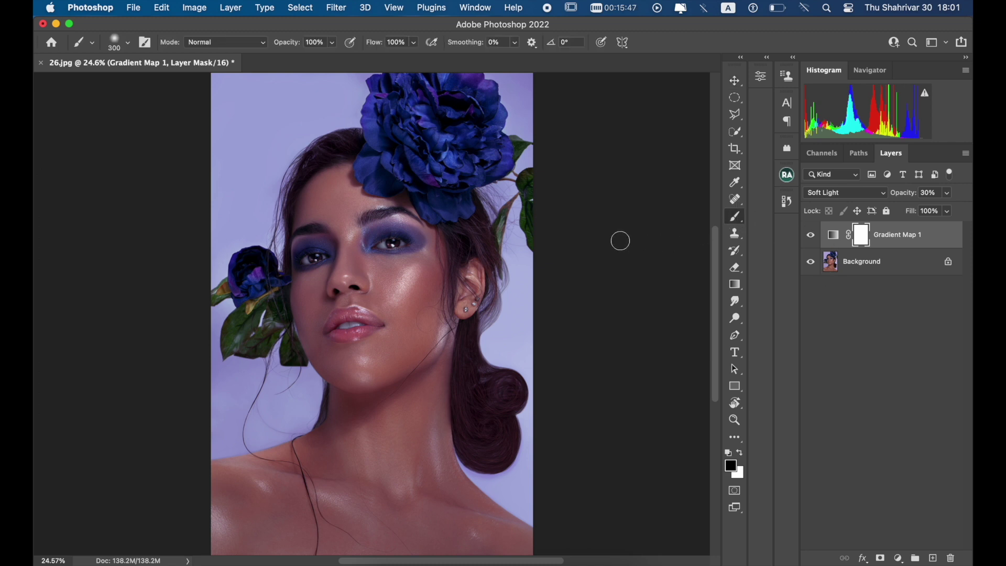
key(bracketright)
key(bracketright)
key(bracketright)
key(bracketright)
key(bracketright)
click(812, 240)
click(812, 240)
click(812, 240)
click(812, 239)
key(bracketleft)
key(bracketleft)
key(bracketleft)
key(bracketleft)
key(bracketleft)
key(bracketleft)
key(bracketleft)
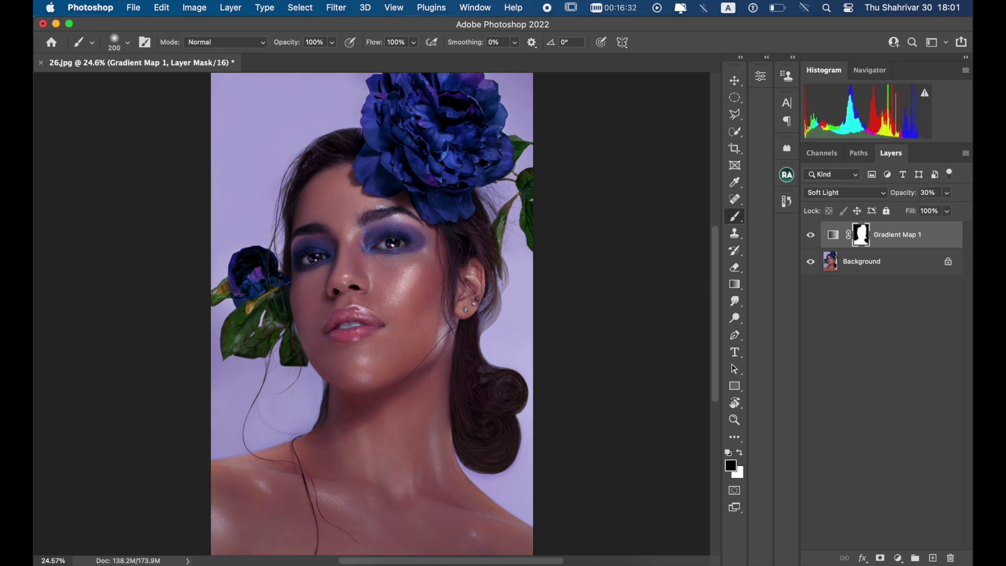
- Paint out the gradient map effect over both eyes on its mask with a 125 px black brush, comparing with the layer hidden
key(bracketleft)
key(bracketleft)
key(bracketleft)
key(super+equal)
key(super+equal)
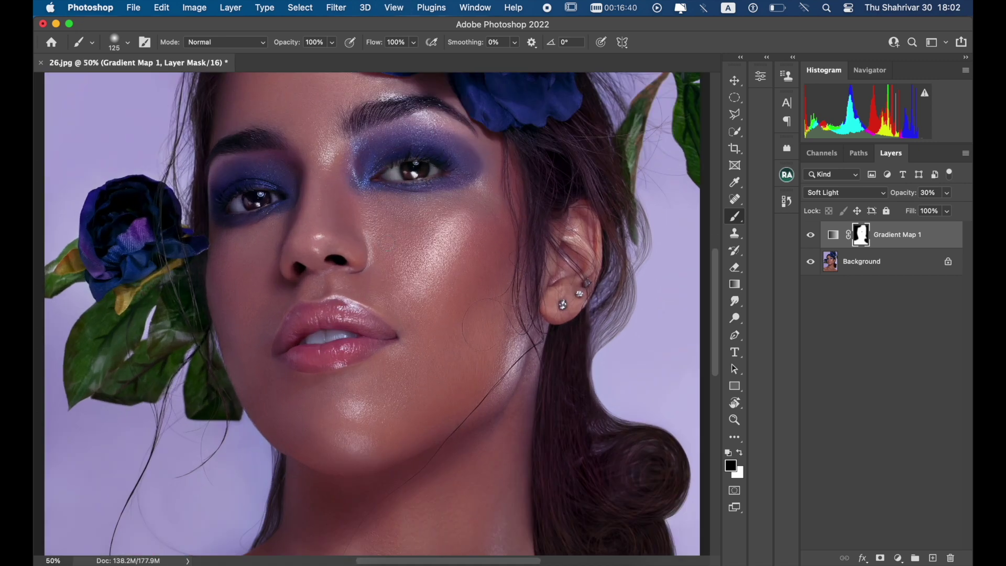
drag(243, 200, 262, 202)
click(814, 237)
click(814, 237)
click(815, 236)
click(815, 237)
click(815, 237)
click(815, 237)
drag(434, 171, 390, 174)
key(super+0)
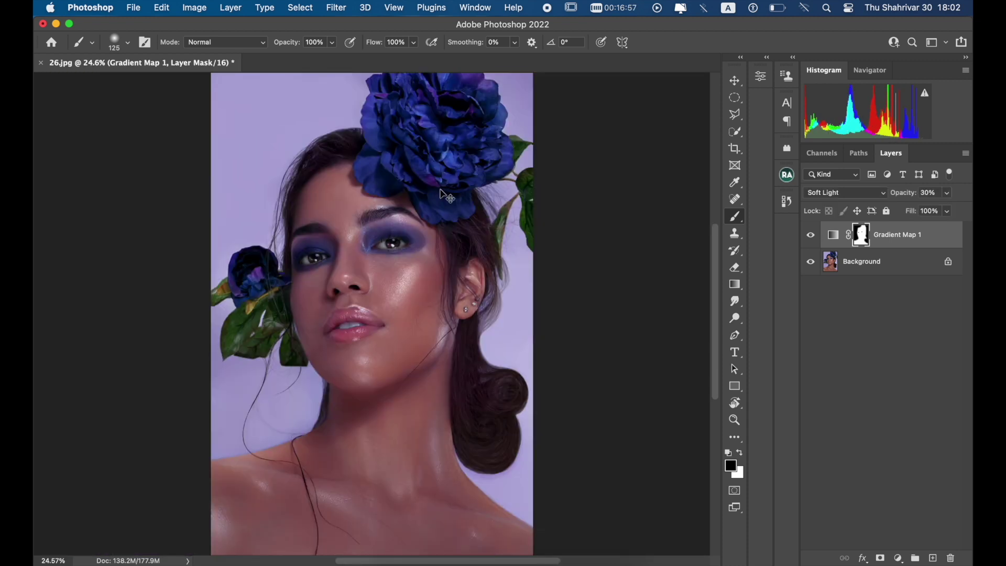
- Examine the gradient map's effect on the face, neck and shoulders up close with the layer hidden and shown
key(super+equal)
key(super+equal)
key(super+equal)
scroll(440, 188, down, 3)
scroll(440, 189, down, 2)
click(811, 235)
click(812, 235)
scroll(630, 265, down, 3)
scroll(630, 265, right, 3)
scroll(630, 265, down, 5)
scroll(630, 265, left, 2)
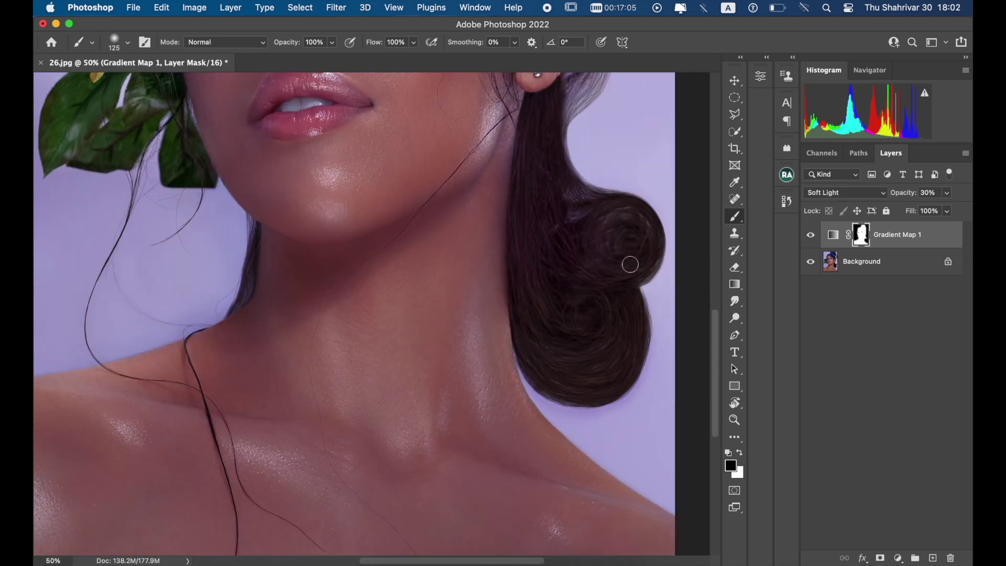
click(812, 236)
click(811, 236)
click(812, 235)
click(811, 235)
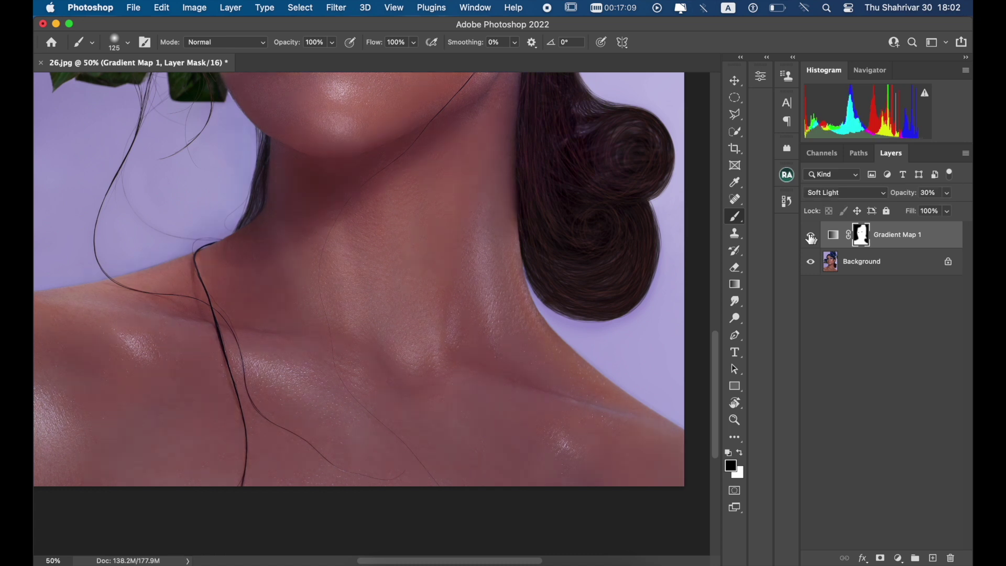
- Examine the skin tones around the eyes and lips up close with the Gradient Map layer hidden and shown
scroll(603, 236, up, 10)
scroll(603, 236, left, 3)
scroll(603, 240, up, 1)
scroll(603, 240, up, 5)
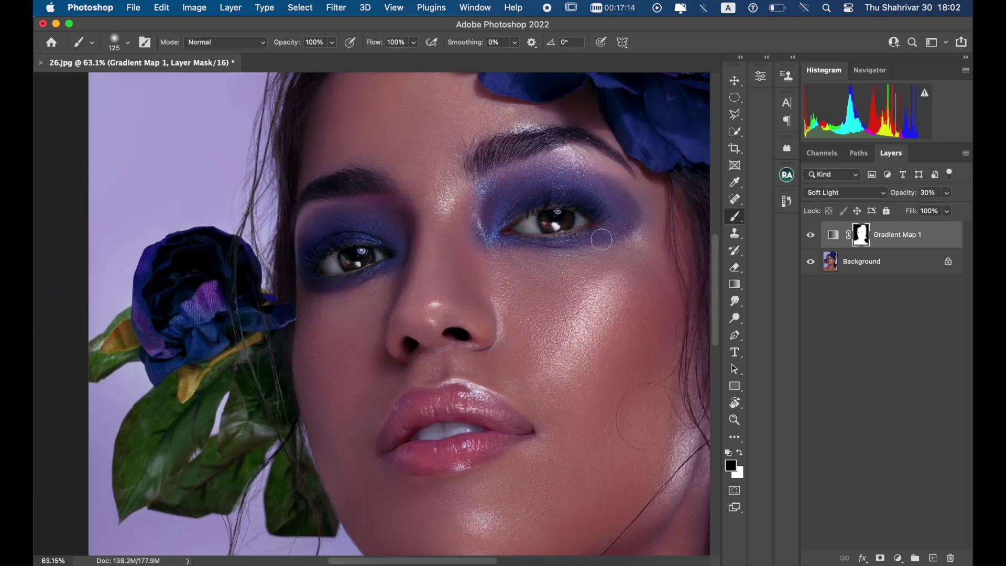
click(812, 235)
click(811, 235)
click(810, 242)
click(810, 242)
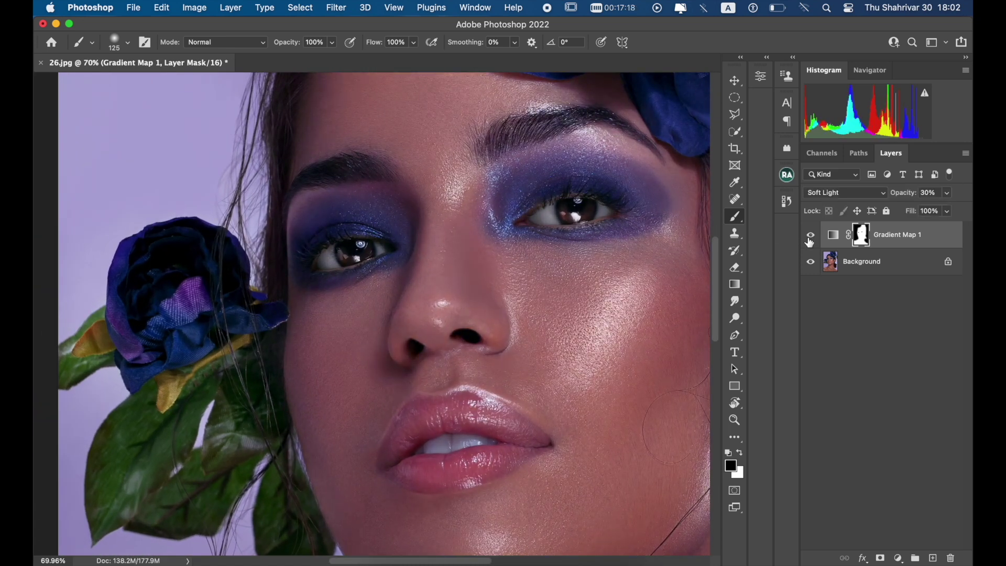
- Compare the whole portrait with the Gradient Map layer hidden and shown
key(super+0)
click(810, 243)
click(810, 244)
click(810, 243)
click(810, 244)
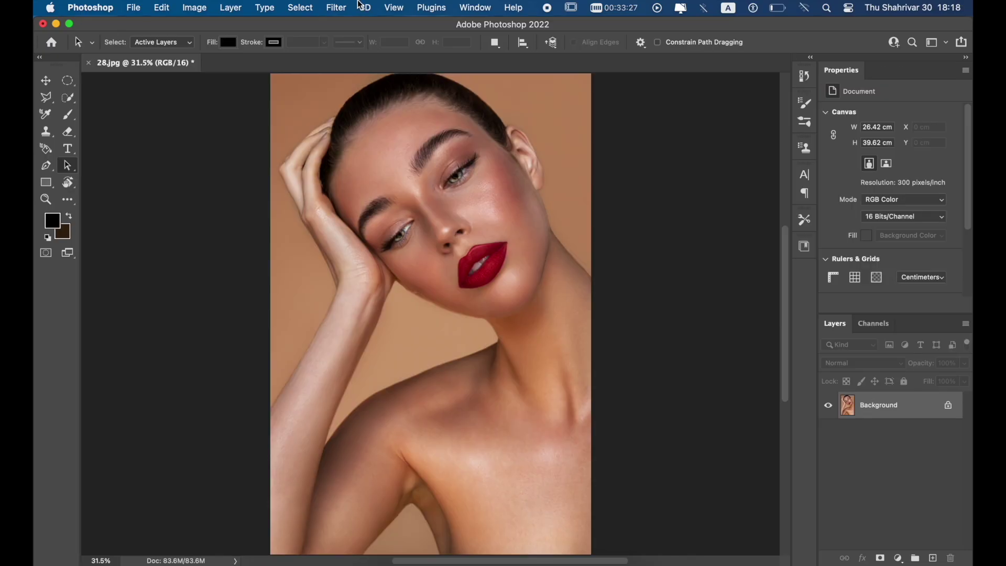
- Add a Gradient Map adjustment layer in Soft Light mode at 30% opacity above the Background layer
click(230, 8)
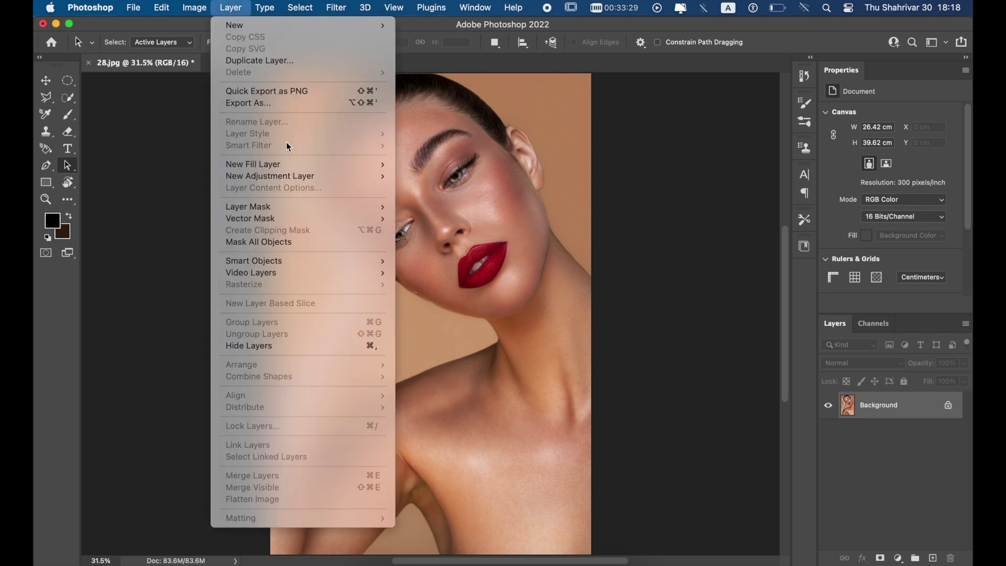
mouse_move(288, 176)
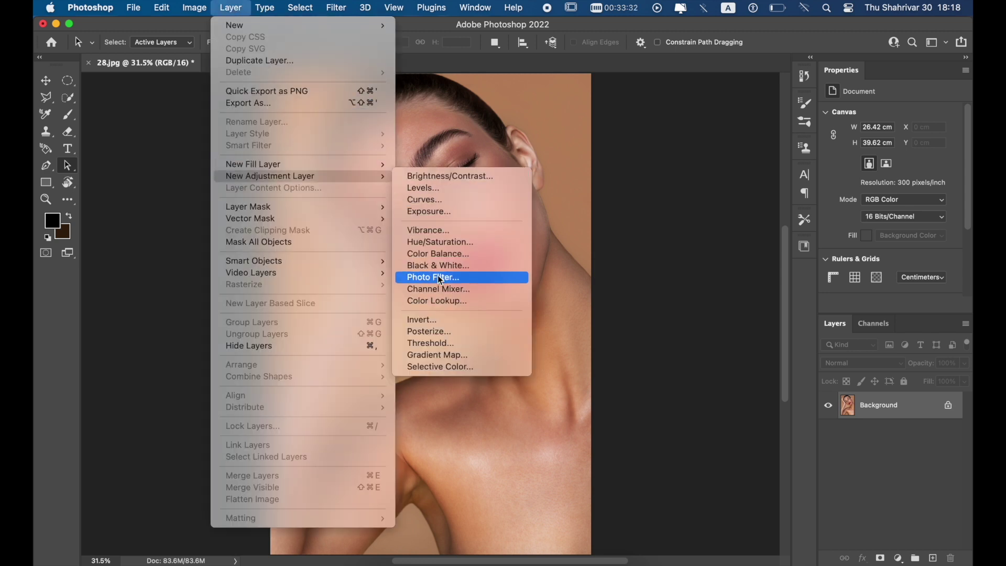
click(458, 358)
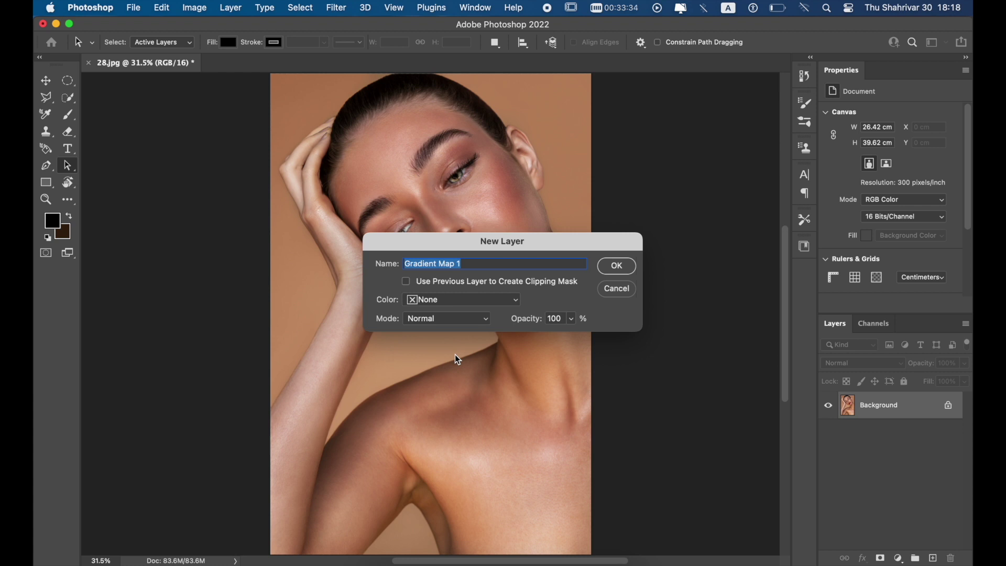
click(459, 328)
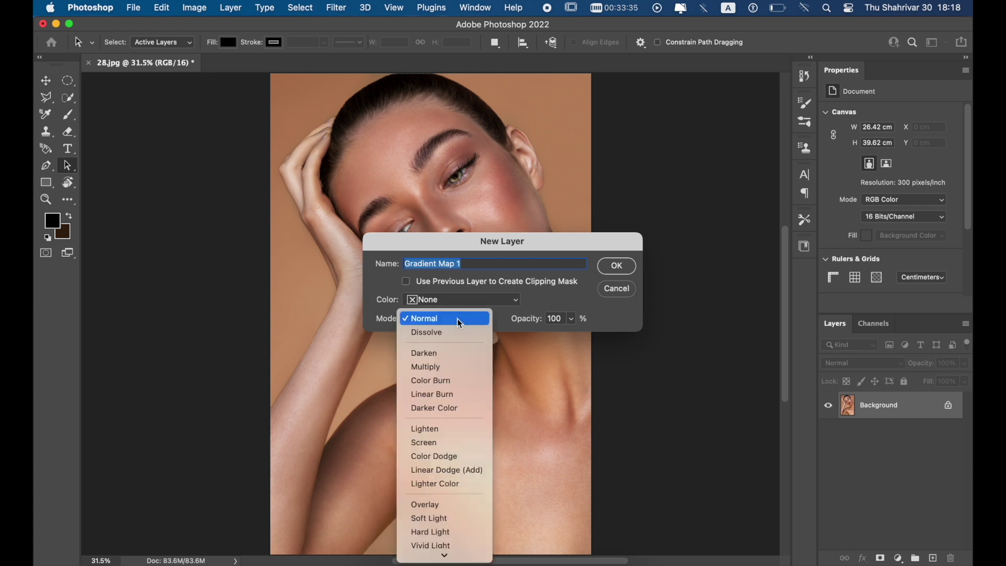
click(462, 520)
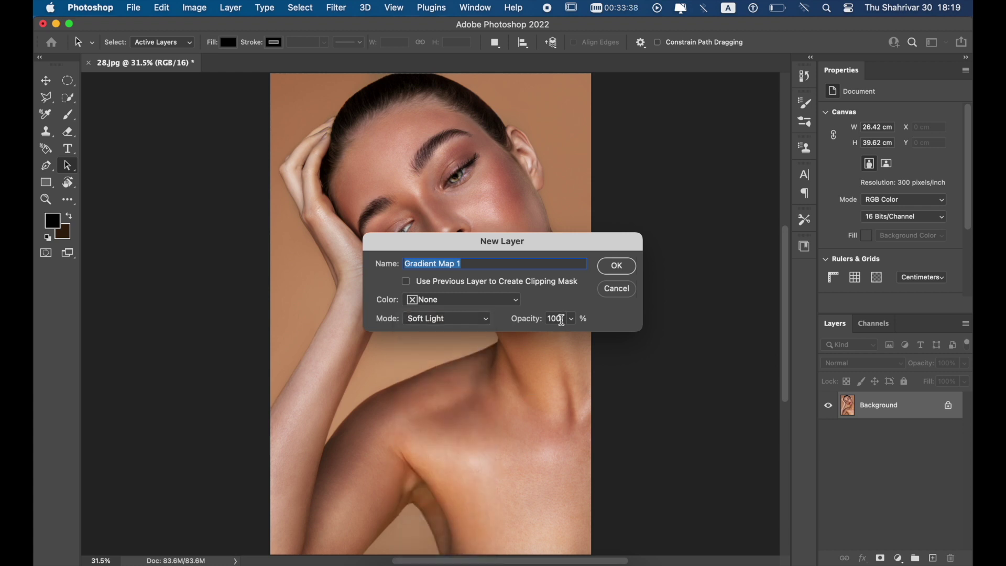
double_click(562, 319)
text(30)
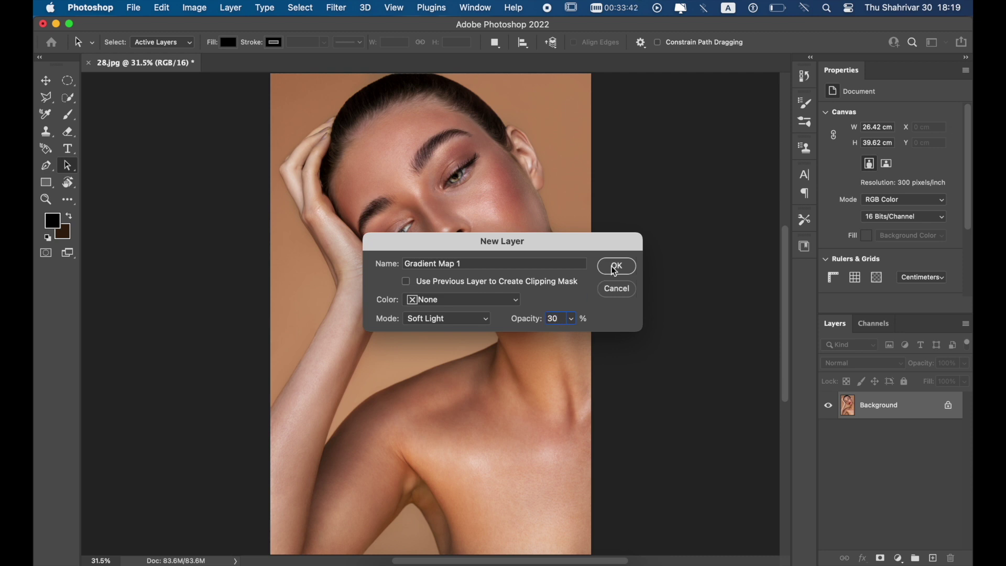
click(616, 268)
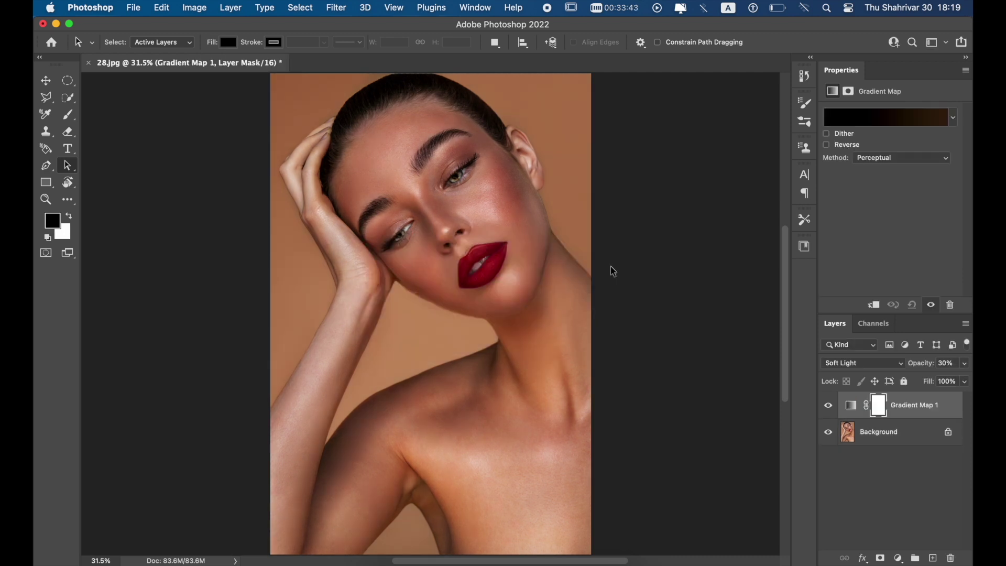
- Change the gradient map's gradient type to Noise with 20% roughness, keeping the portrait unobstructed
click(906, 121)
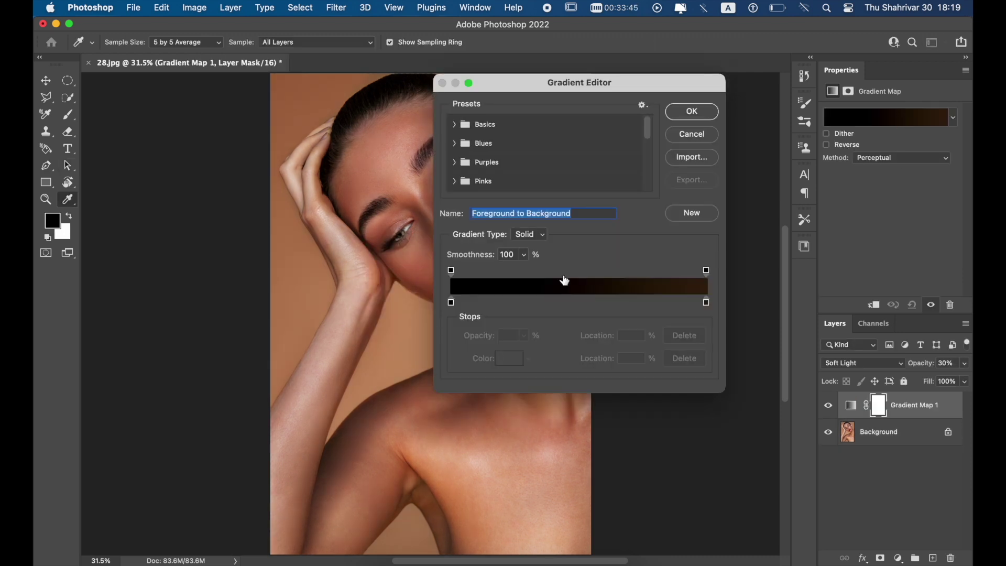
click(538, 236)
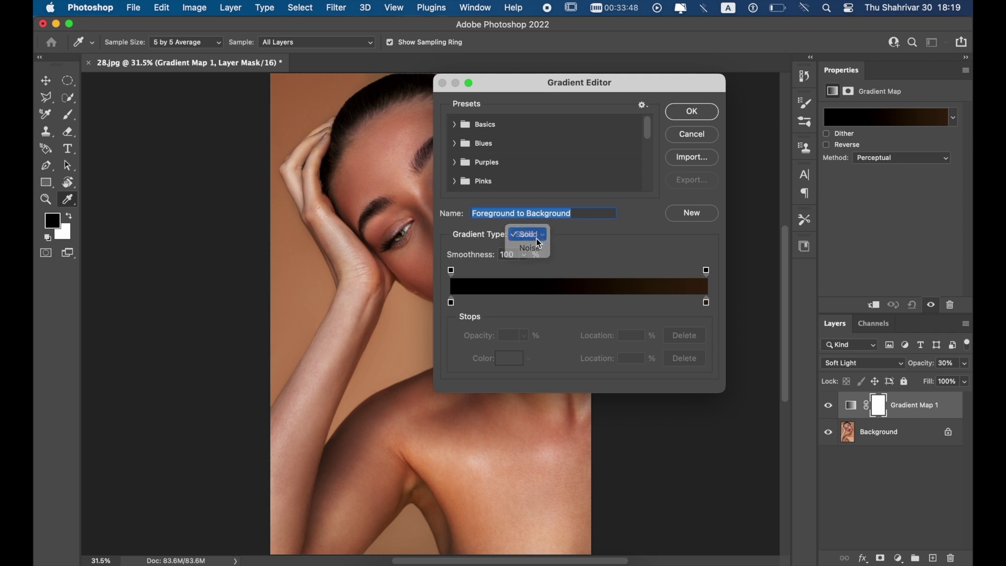
click(540, 237)
click(540, 237)
click(538, 249)
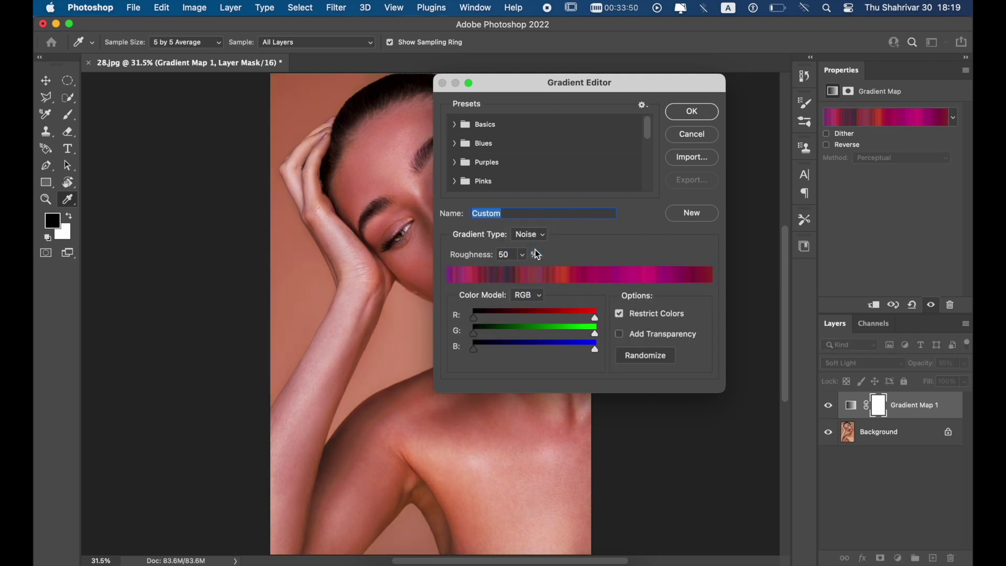
double_click(506, 256)
text(20)
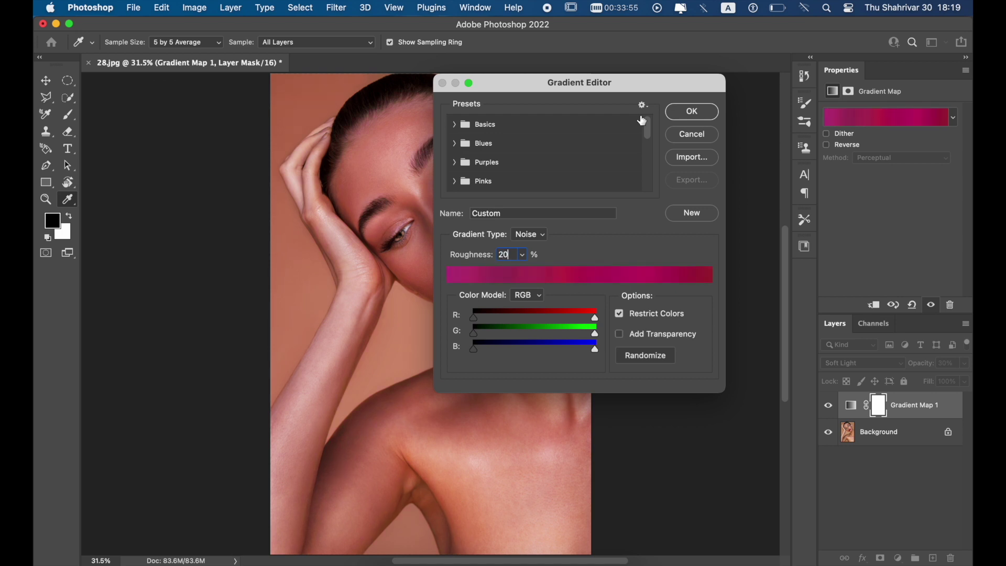
drag(617, 87, 759, 61)
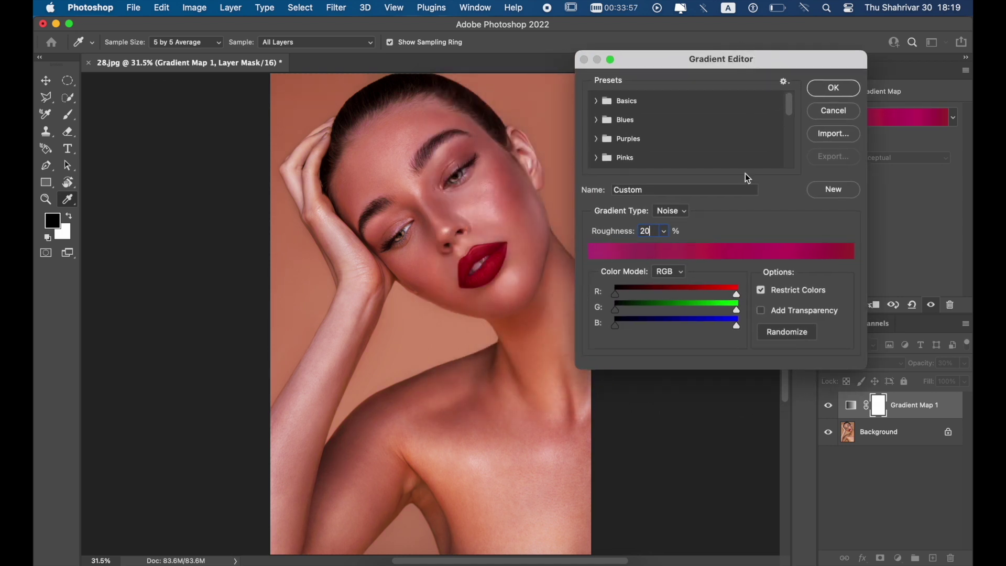
- Randomize the noise gradient until it runs from teal through purple to red, and apply it
click(799, 334)
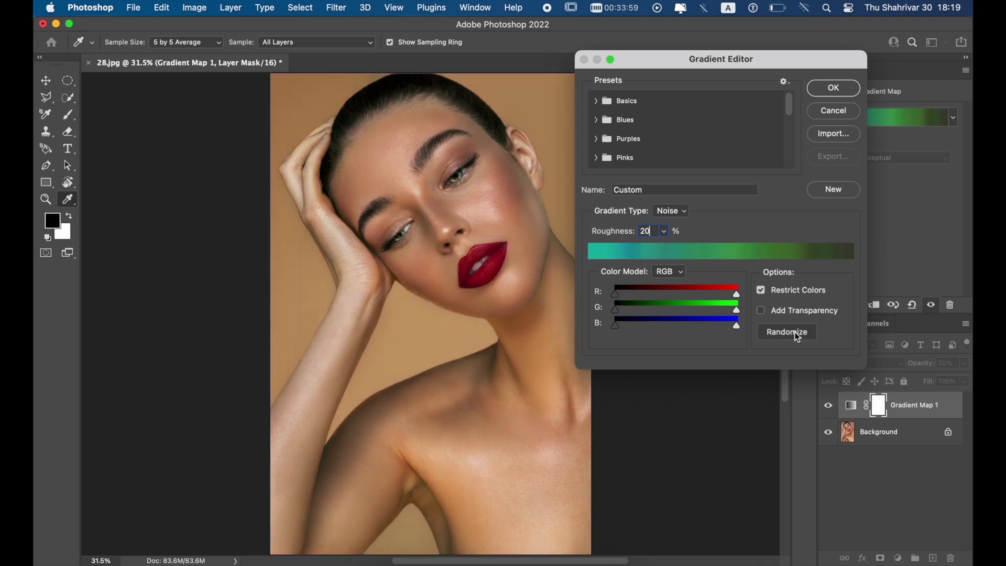
click(798, 335)
click(797, 334)
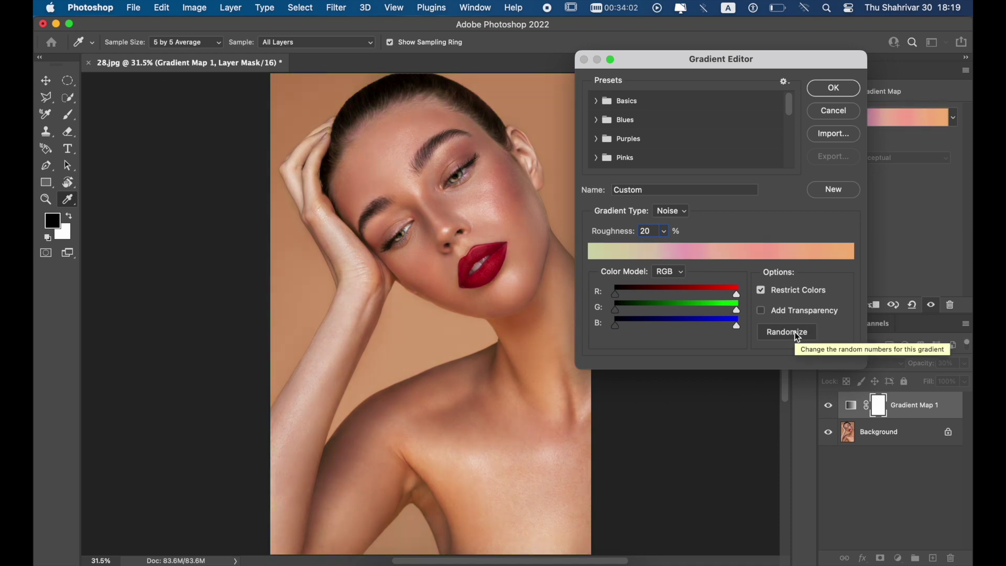
click(797, 334)
click(797, 334)
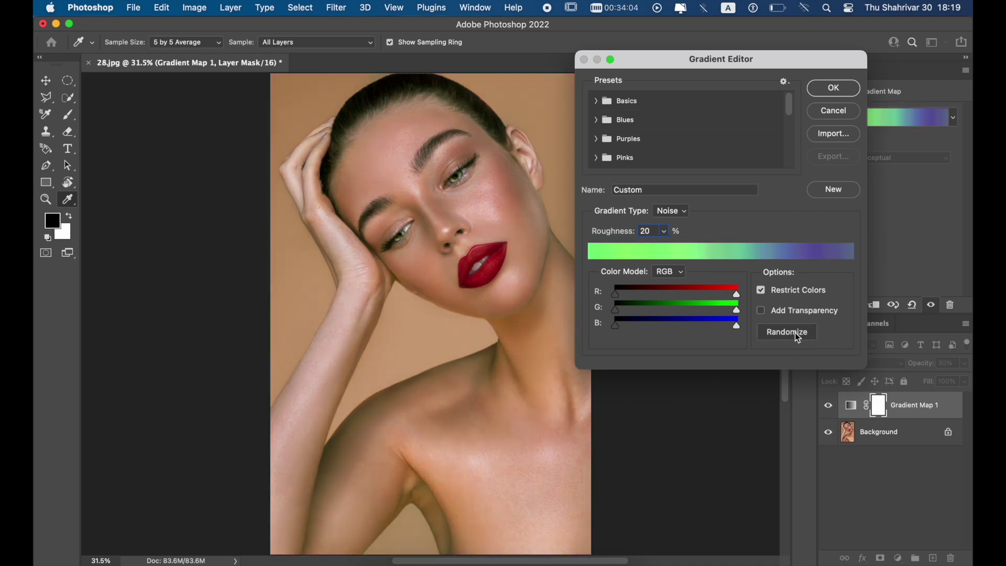
click(799, 335)
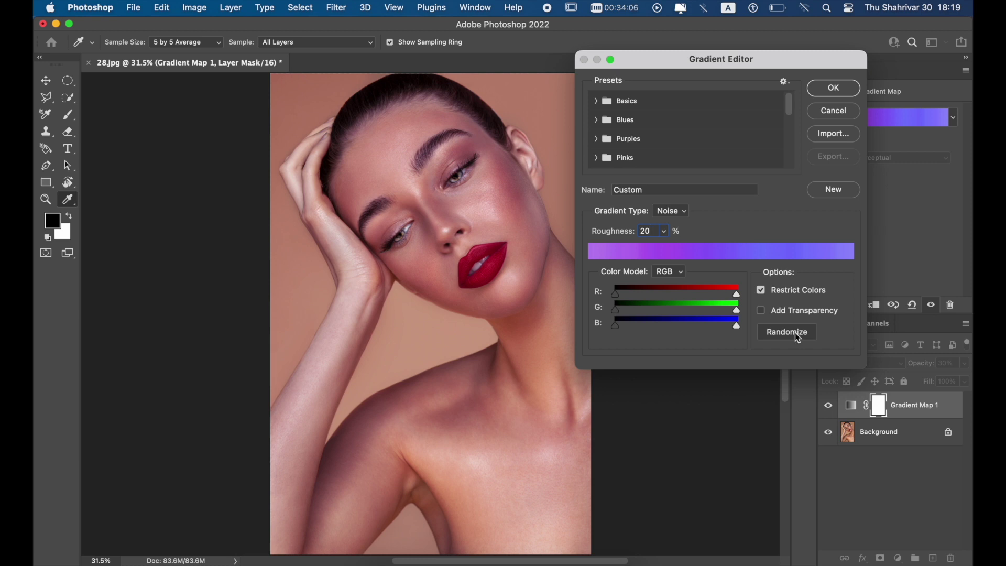
click(798, 334)
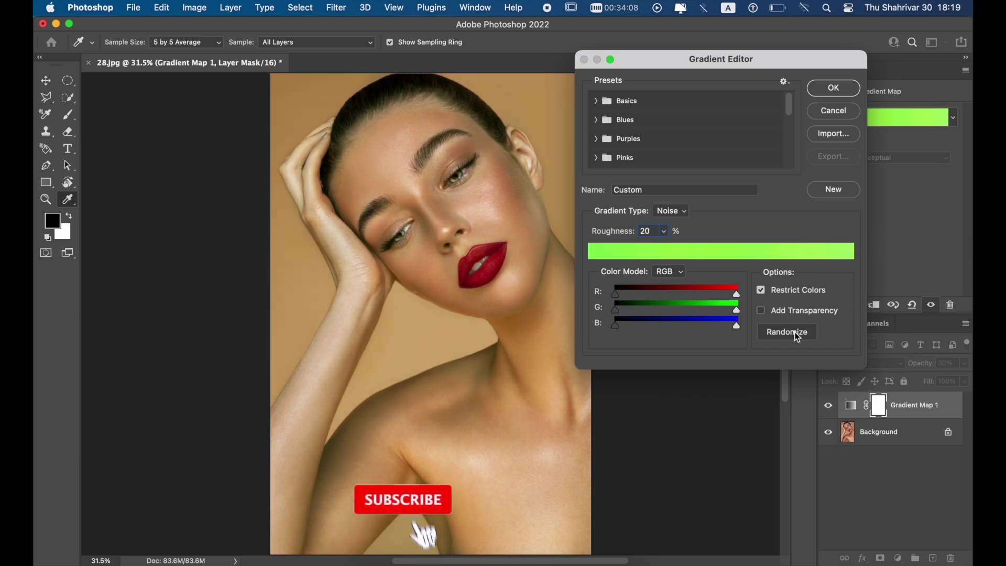
click(797, 334)
click(798, 334)
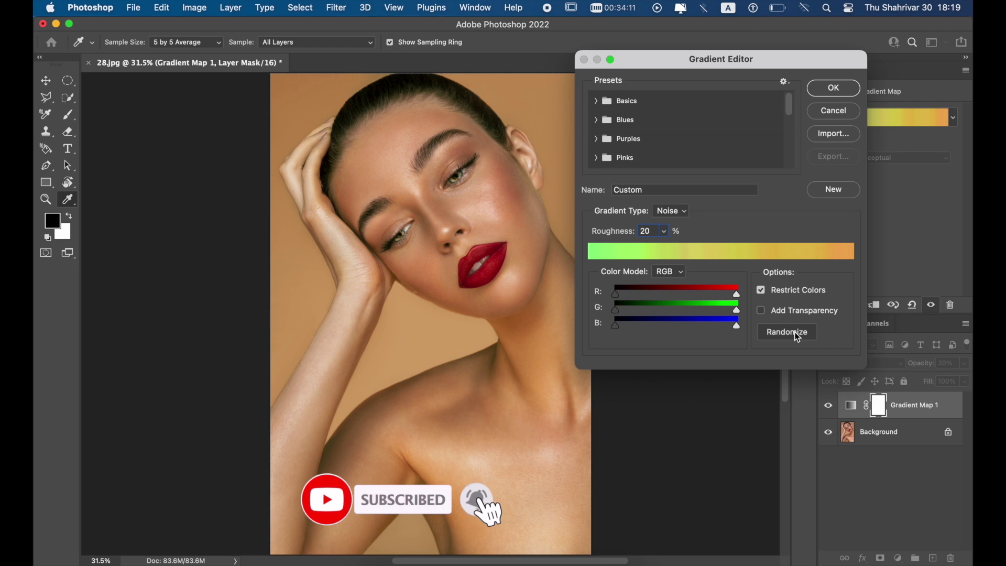
click(798, 336)
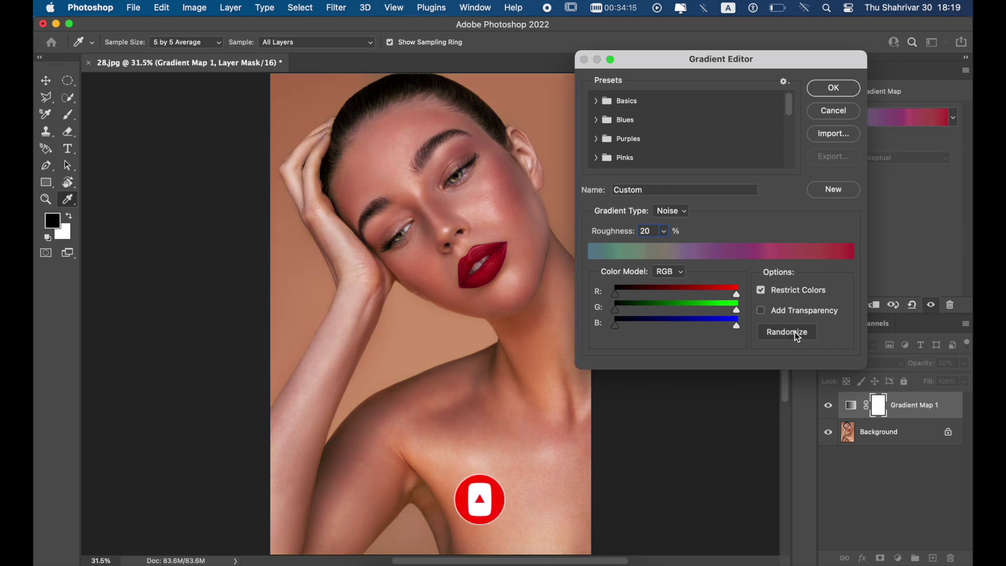
click(835, 95)
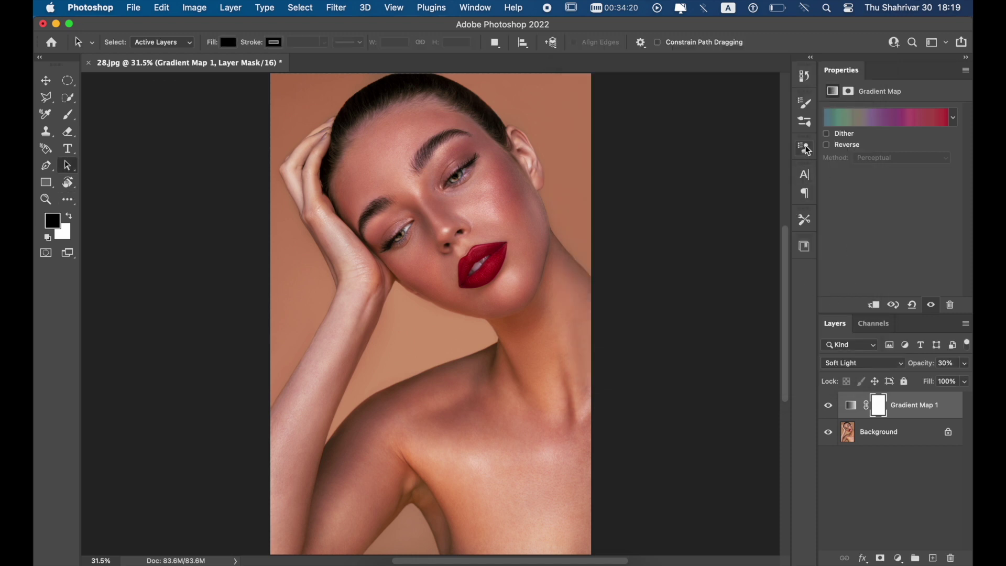
- Mask the gradient map effect off the backdrop around the head and raised arm with an 800 px black brush
click(68, 114)
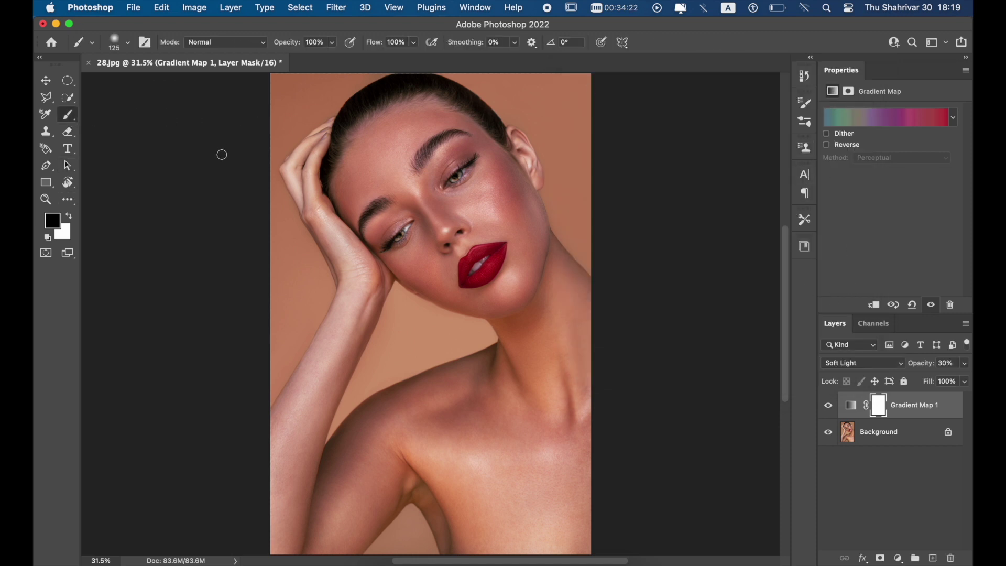
key(bracketright)
key(bracketright)
key(bracketright)
key(bracketright)
key(bracketright)
key(bracketright)
key(bracketright)
key(bracketright)
key(bracketright)
key(bracketright)
mouse_move(232, 176)
mouse_down()
mouse_move(254, 225)
mouse_move(246, 158)
mouse_up()
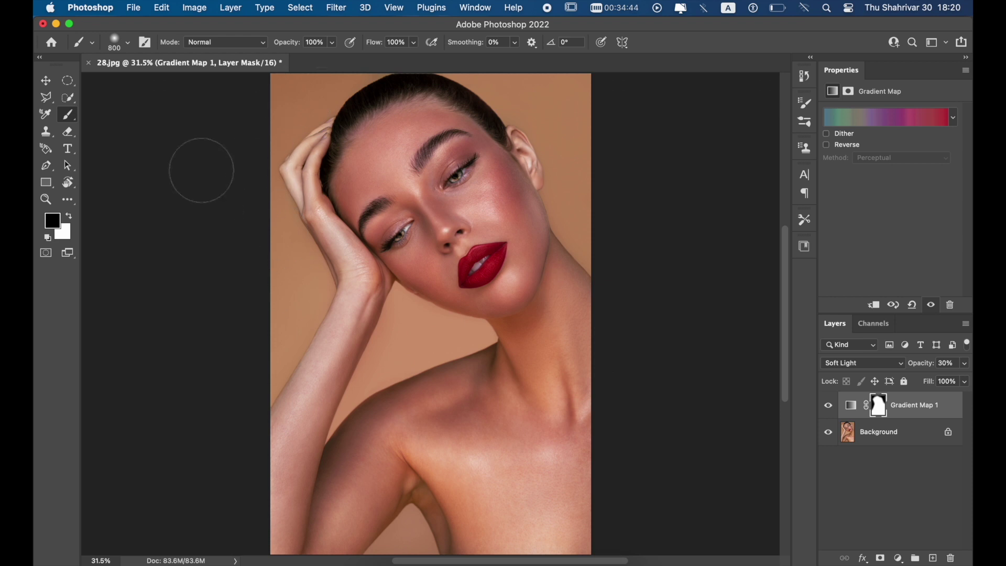
- Mask the effect off the backdrop between the forearm and shoulder with the black brush at 250 px, then 175 px
key(bracketleft)
key(bracketleft)
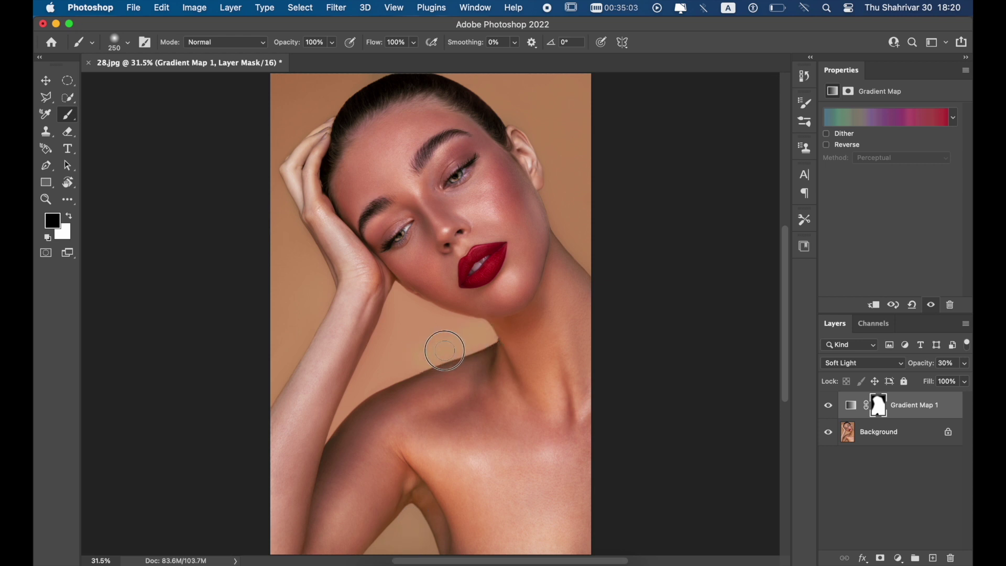
mouse_move(375, 372)
mouse_down()
mouse_move(411, 308)
mouse_move(445, 332)
mouse_up()
key(bracketleft)
key(bracketleft)
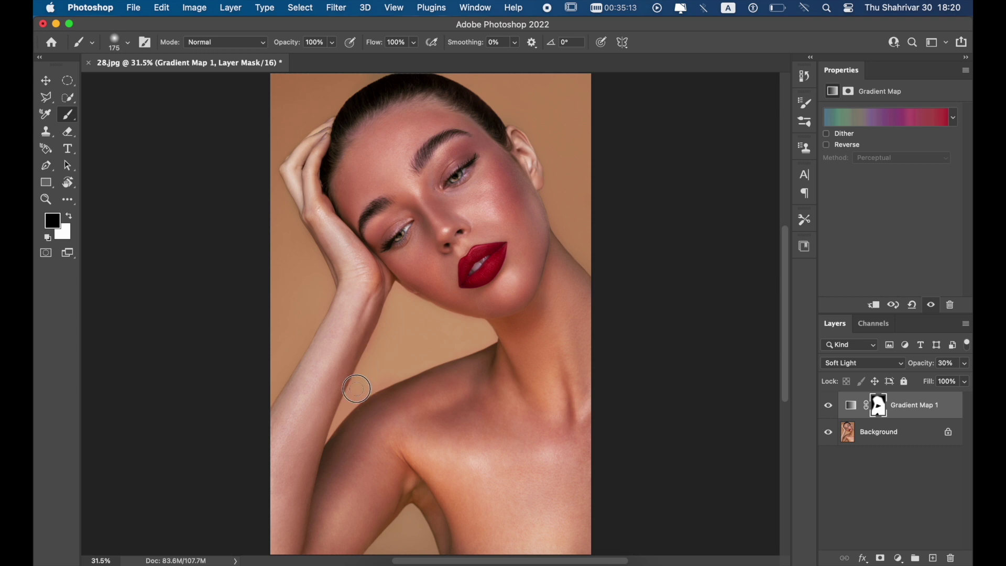
- Refine the layer mask up close around the face and eyes with the black brush at 80 px, then 40 px
key(bracketleft)
key(bracketleft)
scroll(472, 225, up, 2)
scroll(472, 226, up, 2)
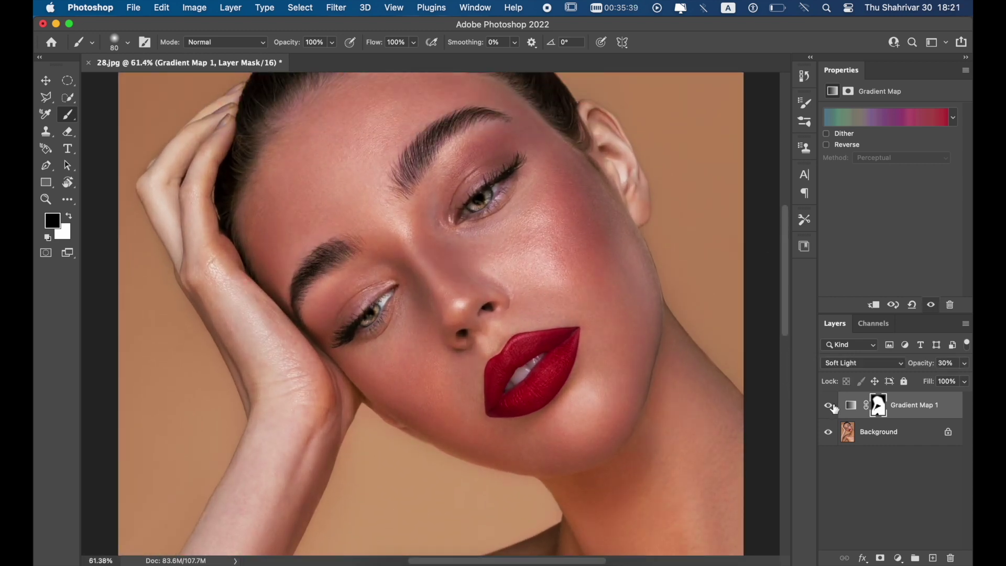
scroll(519, 176, up, 1)
key(bracketleft)
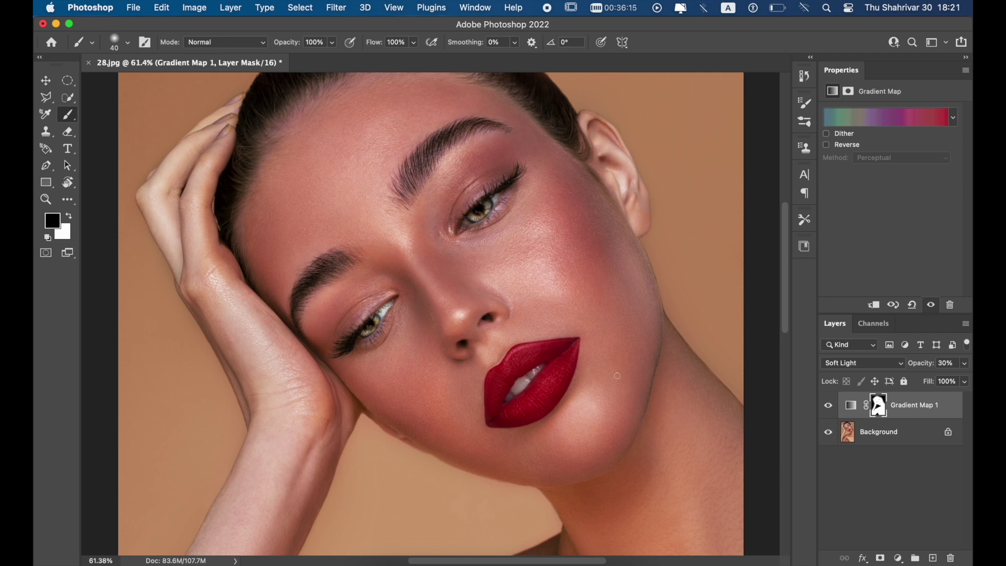
- Set the Gradient Map layer's opacity to 28% and compare the whole portrait with the layer hidden and shown
mouse_move(931, 368)
mouse_down()
mouse_move(917, 371)
mouse_move(927, 371)
mouse_up()
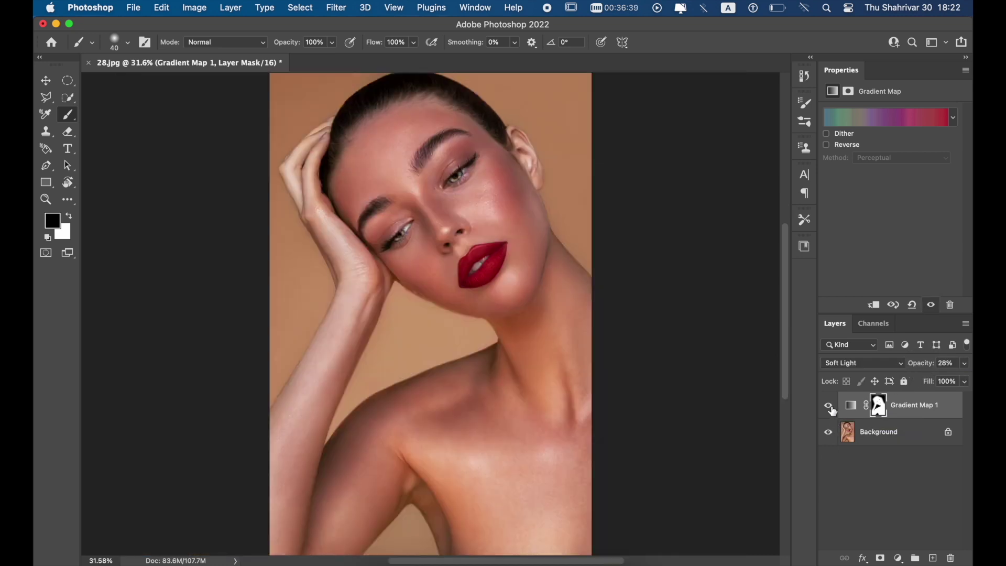
click(829, 406)
click(830, 408)
click(829, 407)
click(829, 407)
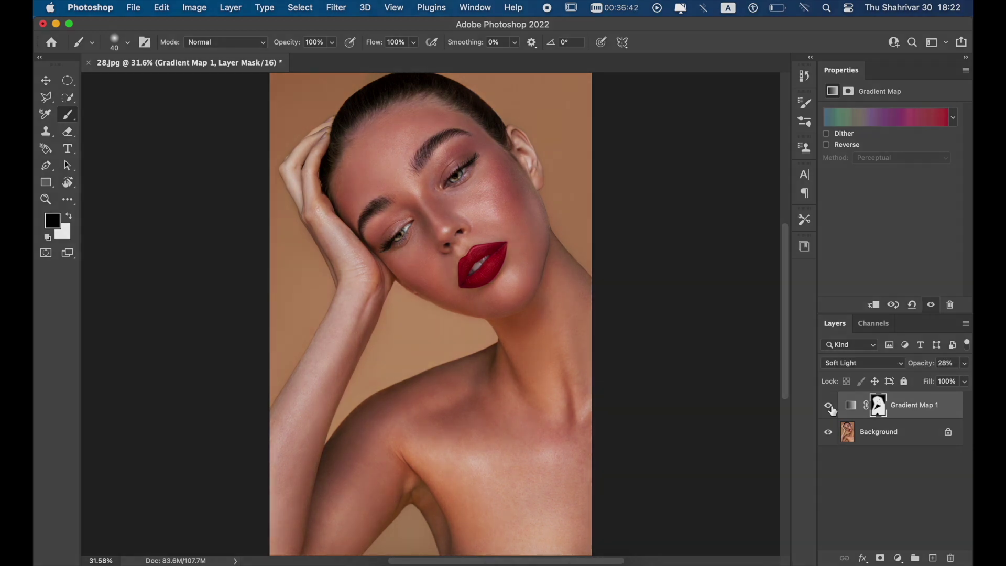